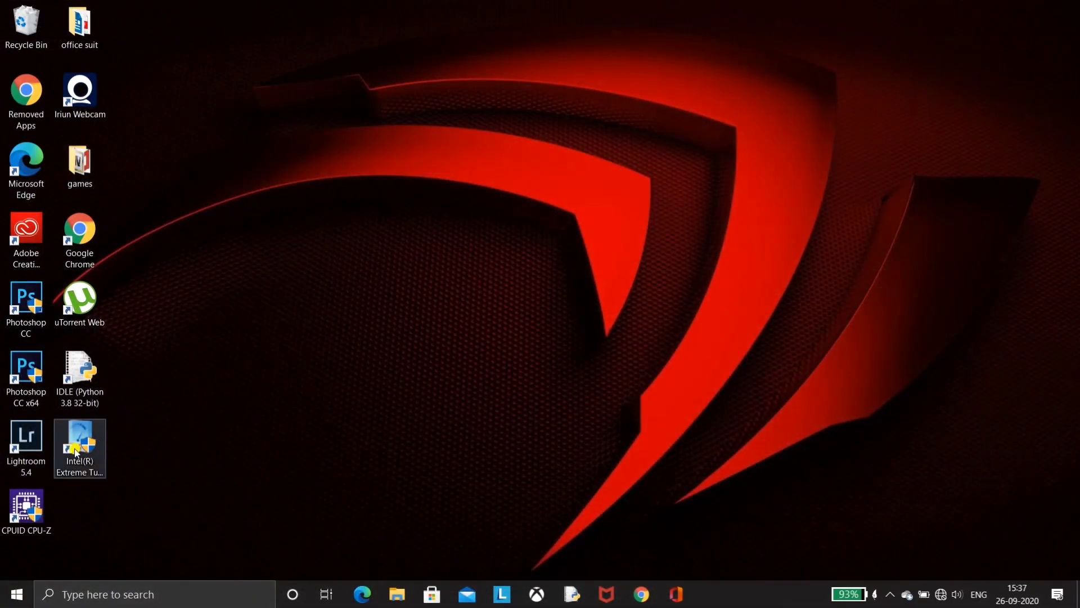
Launch Intel Extreme Tuning Utility and open the core tuning controls, agreeing to the overclocking warning.
double_click(81, 444)
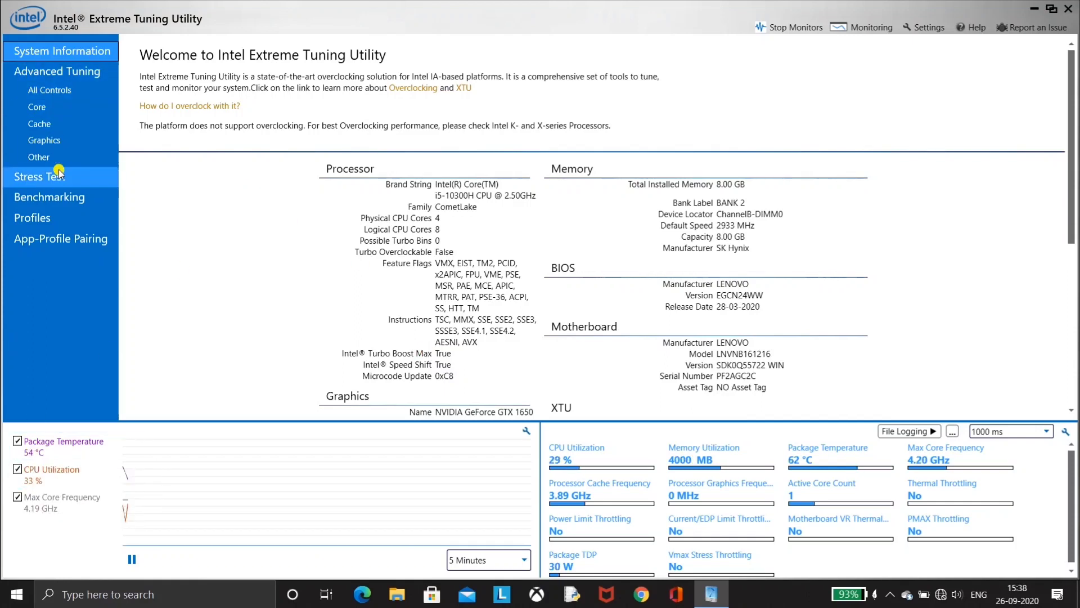
left_click(46, 111)
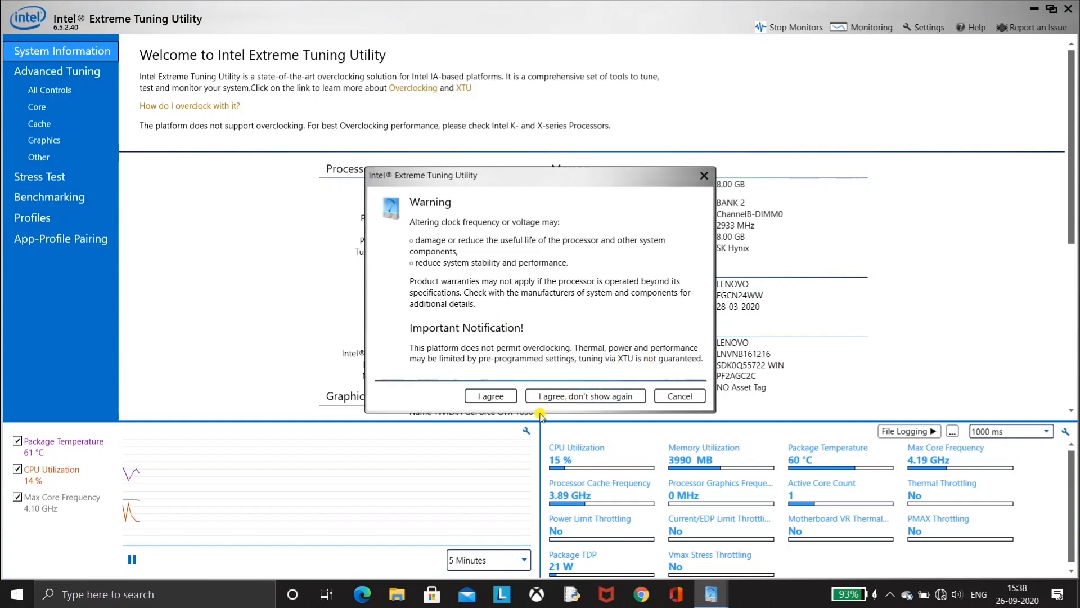
left_click(488, 397)
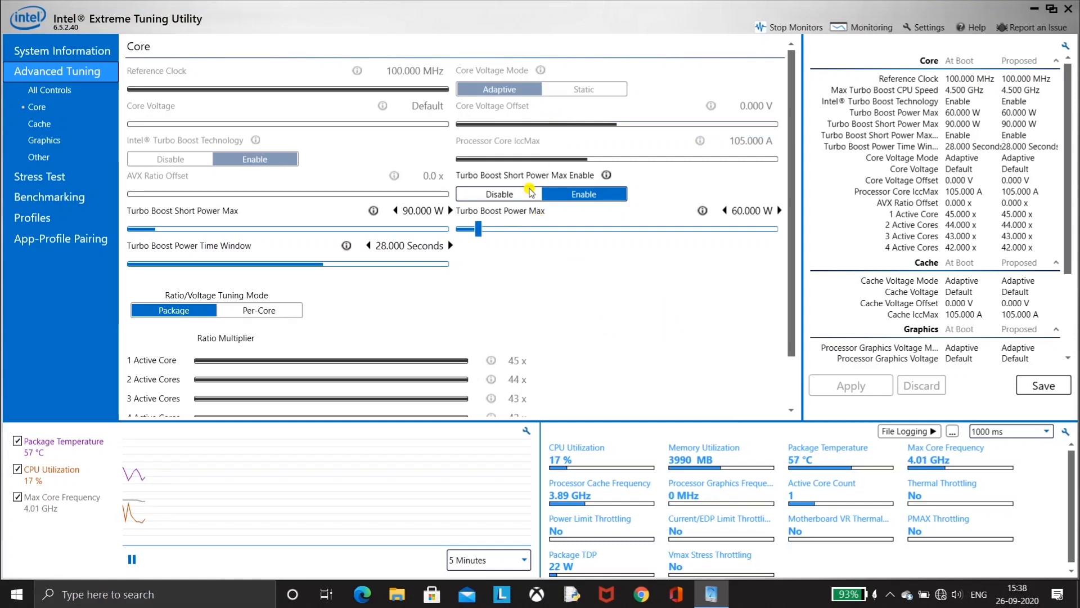
Start a 5-minute CPU Stress Test with the AVX, AVX2 and memory tests left unselected.
left_click(45, 178)
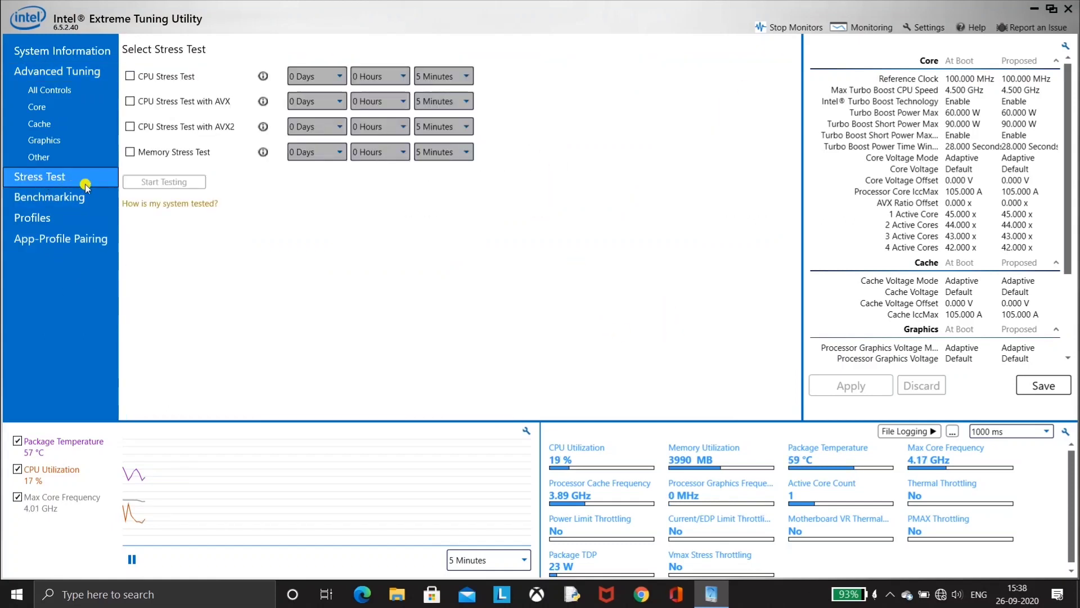
left_click(145, 77)
left_click(144, 102)
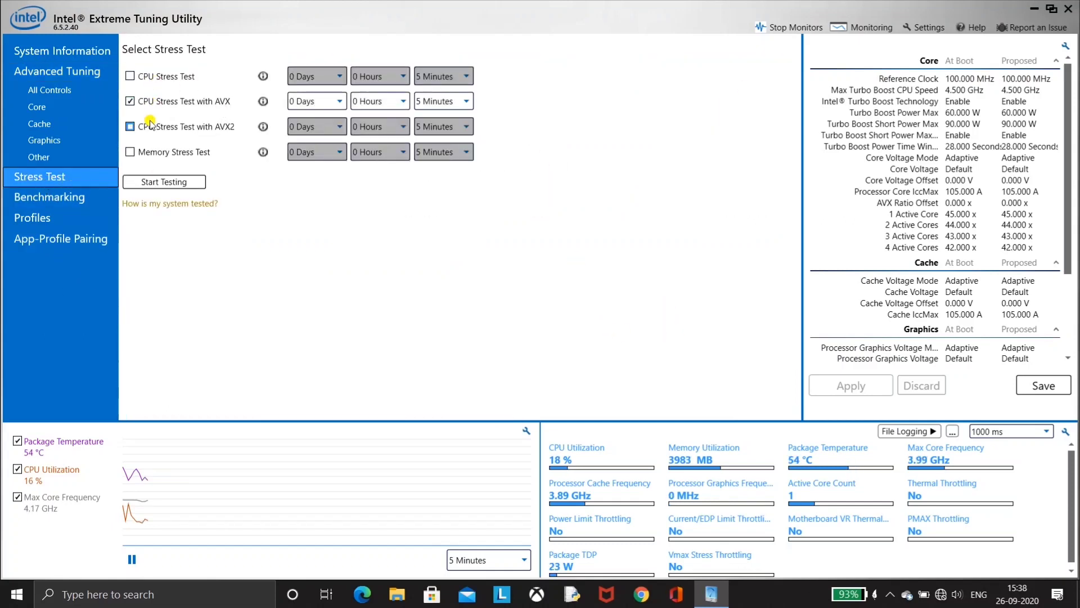
left_click(138, 76)
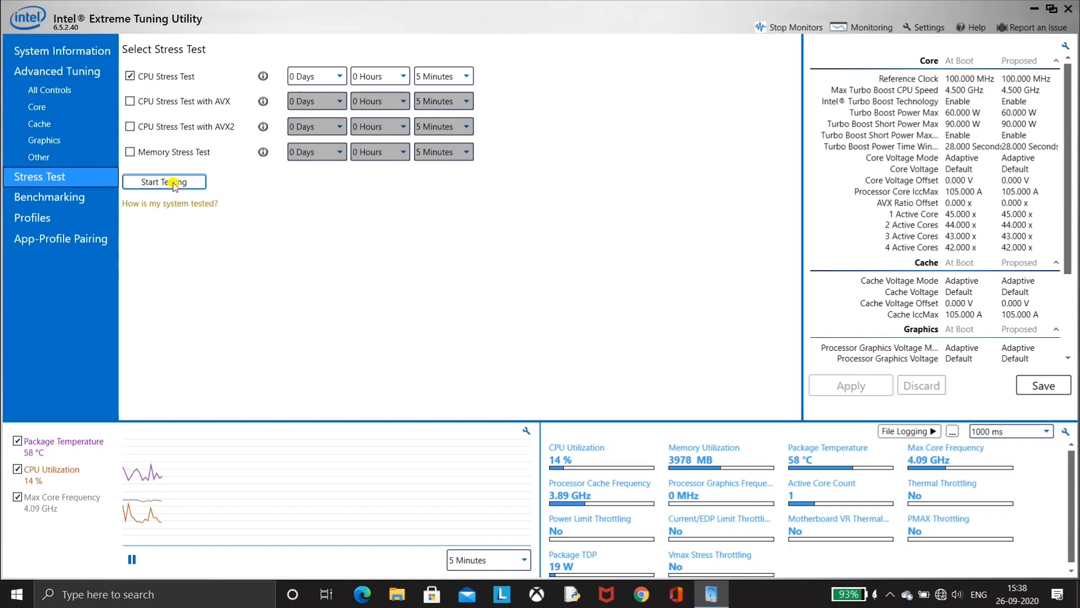
left_click(174, 182)
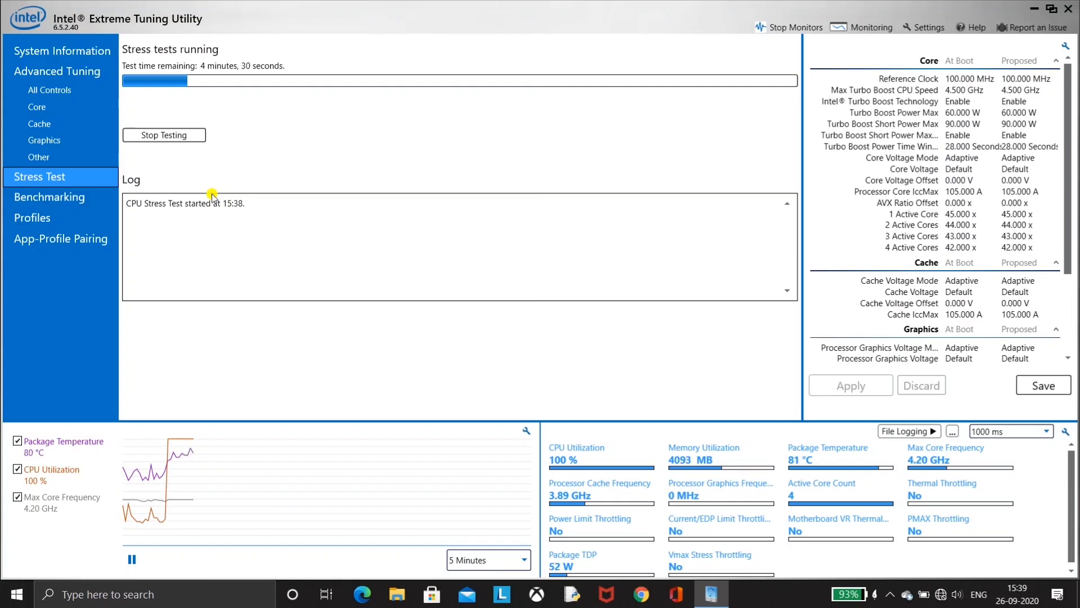
Monitor the stress test, examine its results log for thermal throttling entries, and return to the core tuning controls.
left_click(73, 197)
left_click(40, 176)
mouse_move(838, 467)
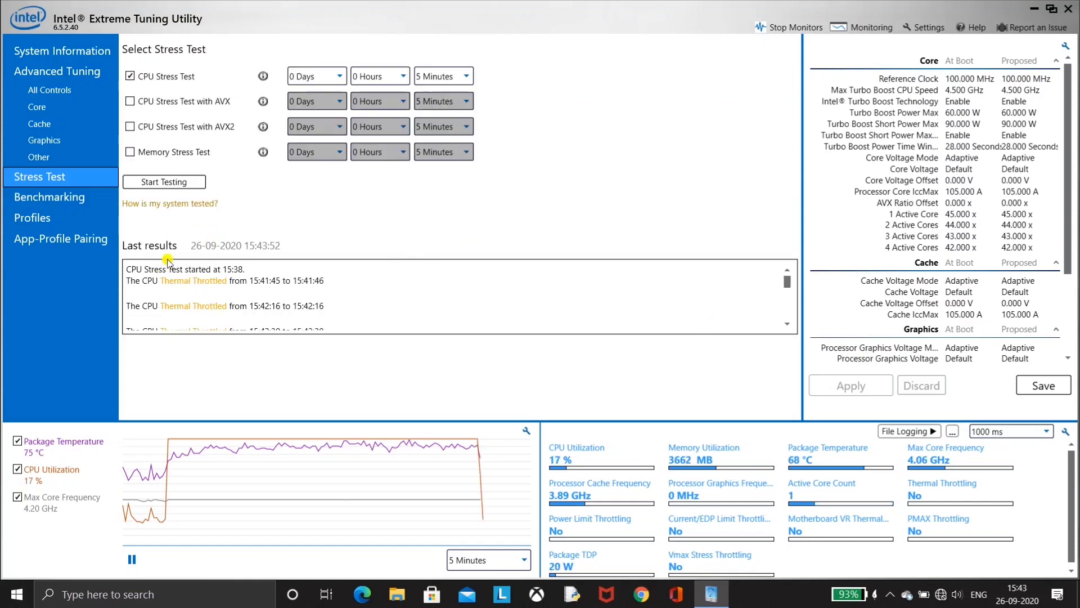
scroll(195, 289, "down", 3)
scroll(181, 282, "up", 3)
scroll(259, 289, "down", 5)
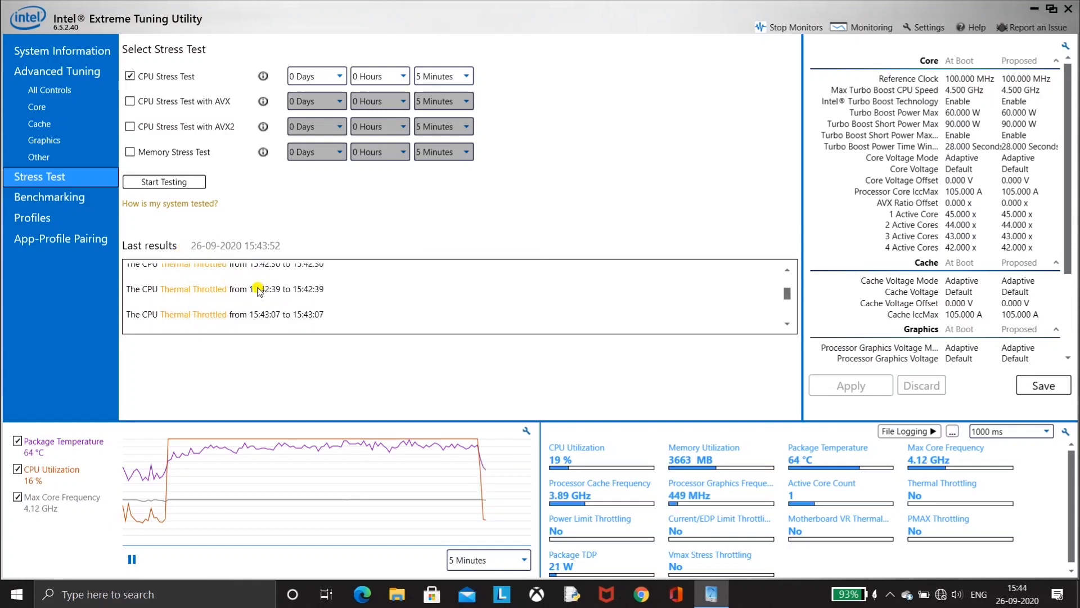
scroll(236, 316, "down", 1)
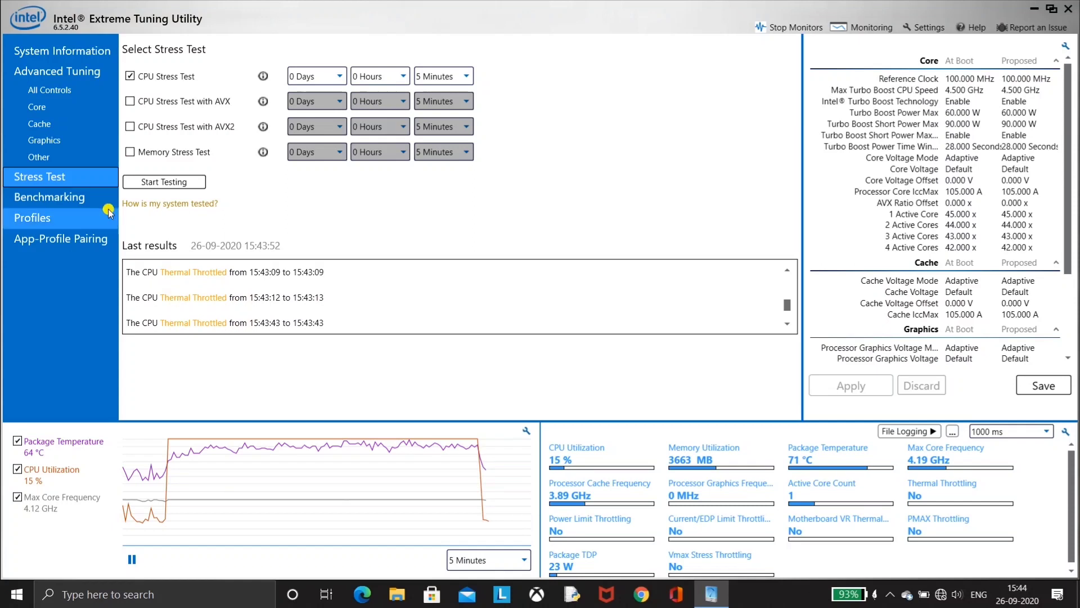
left_click(37, 107)
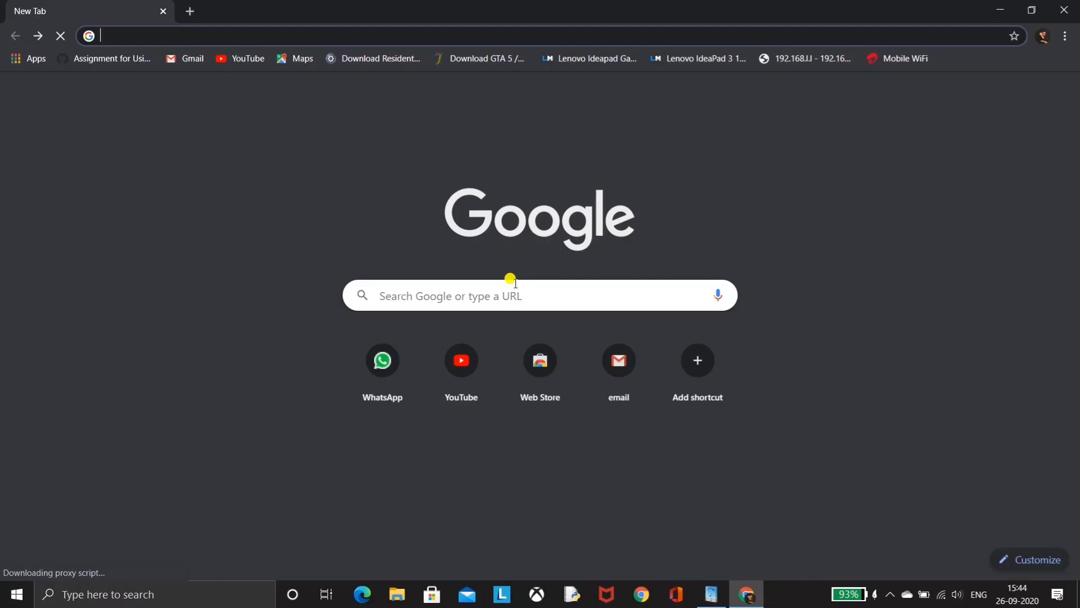
In Chrome, search Google for "intel extreme tuning utility windows 10" and open Intel's download page for the XTU software.
left_click(511, 294)
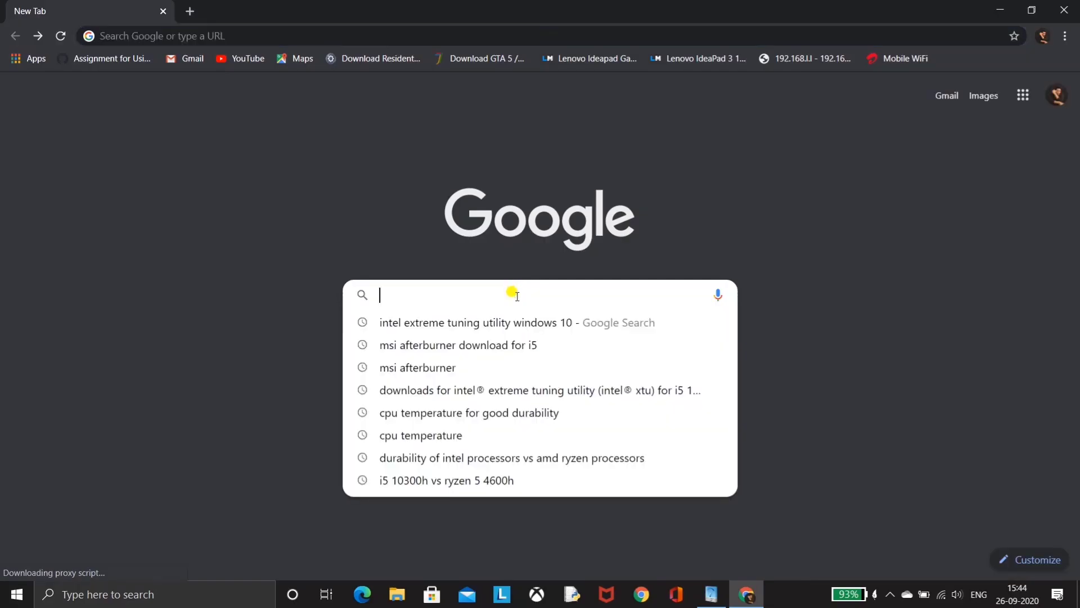
left_click(510, 330)
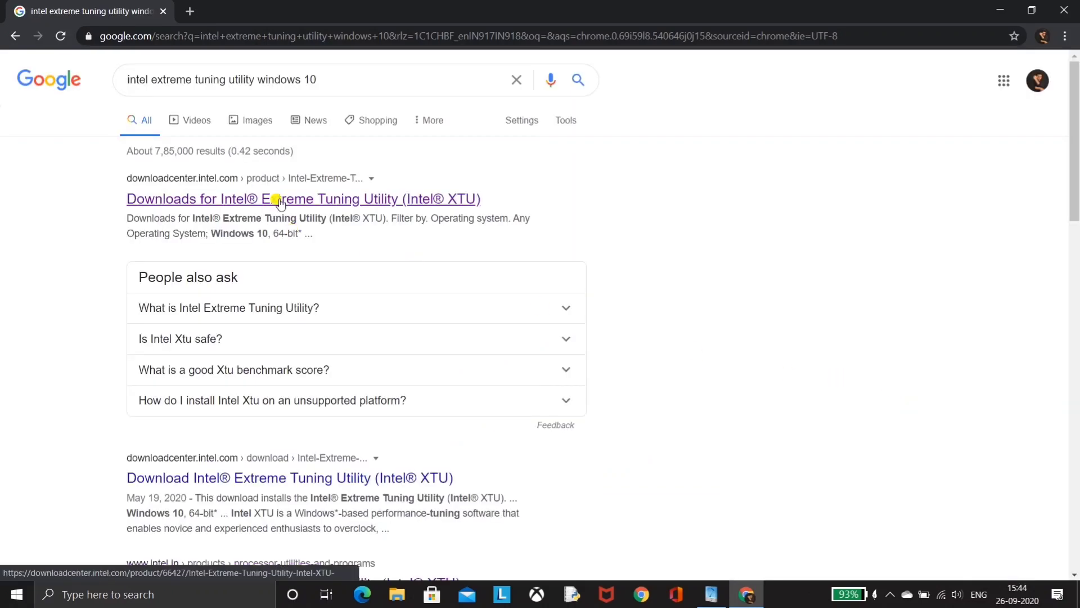
left_click(282, 197)
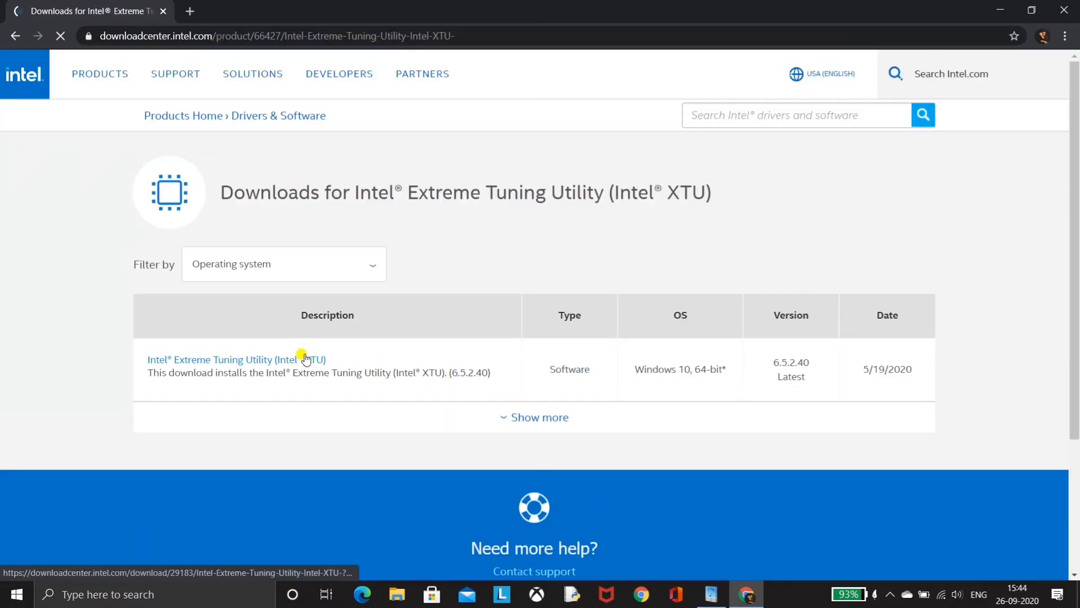
left_click(305, 359)
Check the list of processors the XTU download is valid for, and switch to Intel Extreme Tuning Utility.
scroll(606, 431, "down", 2)
scroll(606, 431, "down", 1)
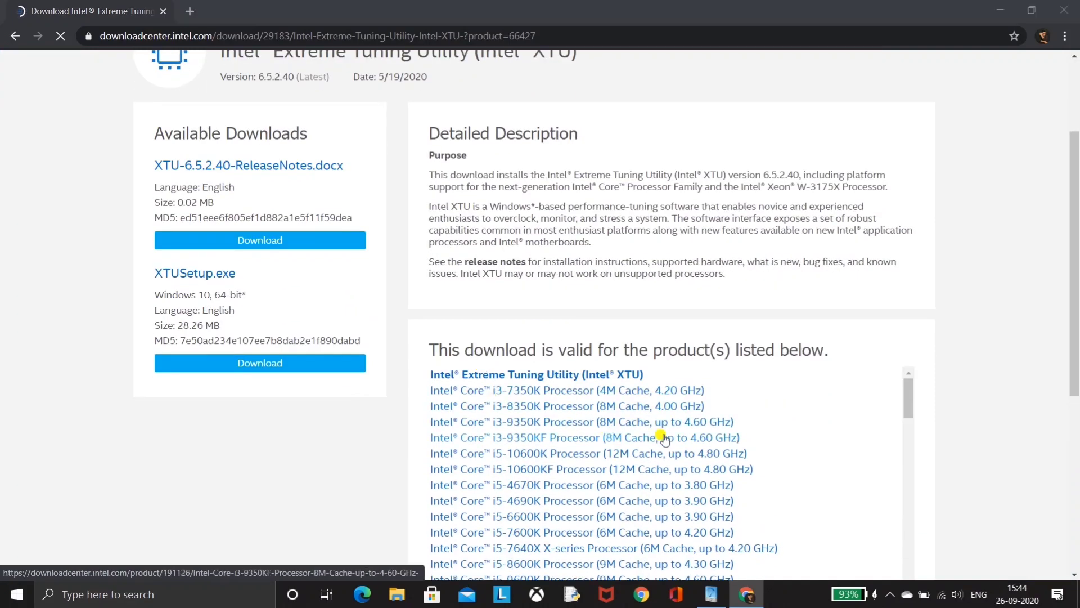
scroll(624, 417, "up", 1)
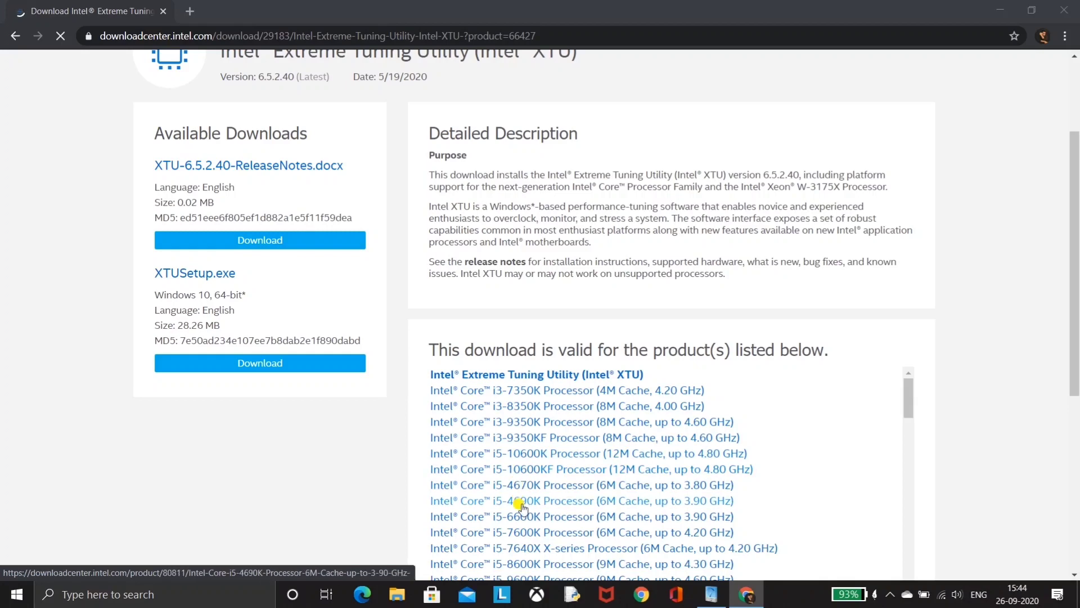
scroll(534, 558, "down", 2)
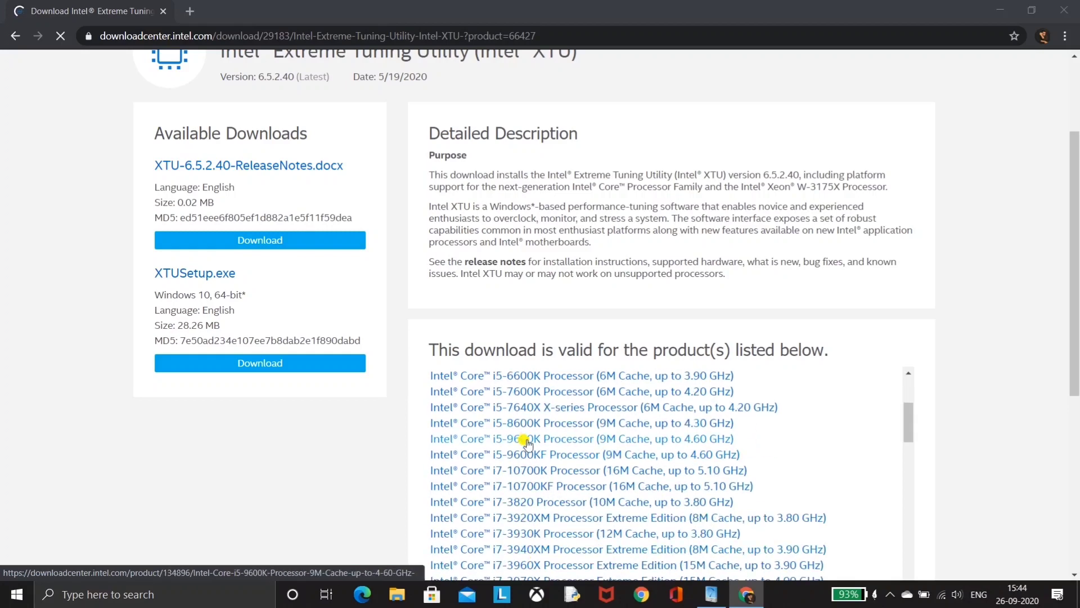
scroll(526, 484, "down", 1)
scroll(525, 534, "down", 10)
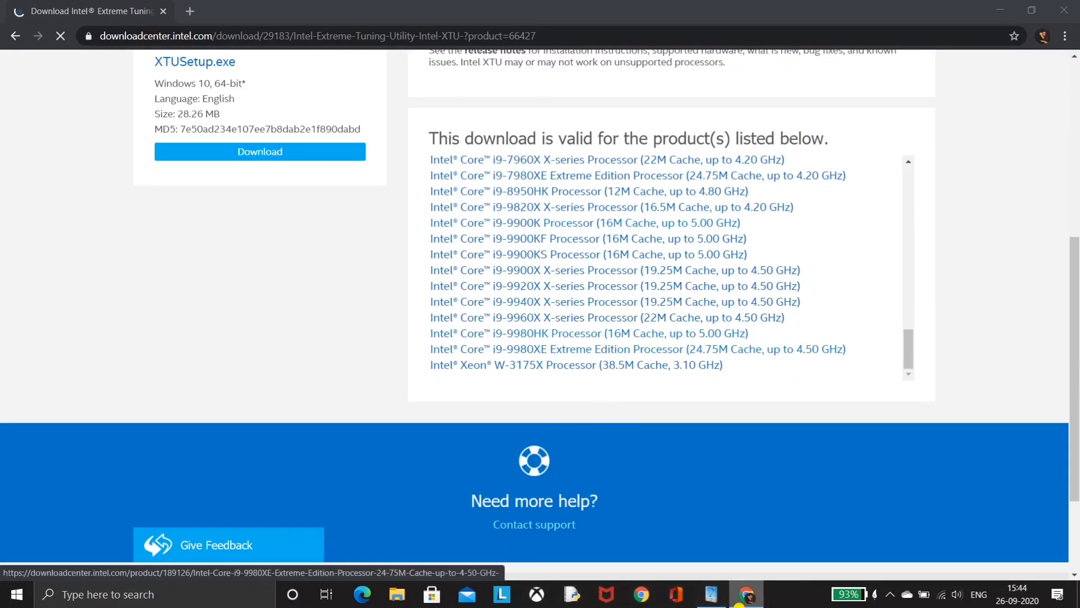
left_click(711, 594)
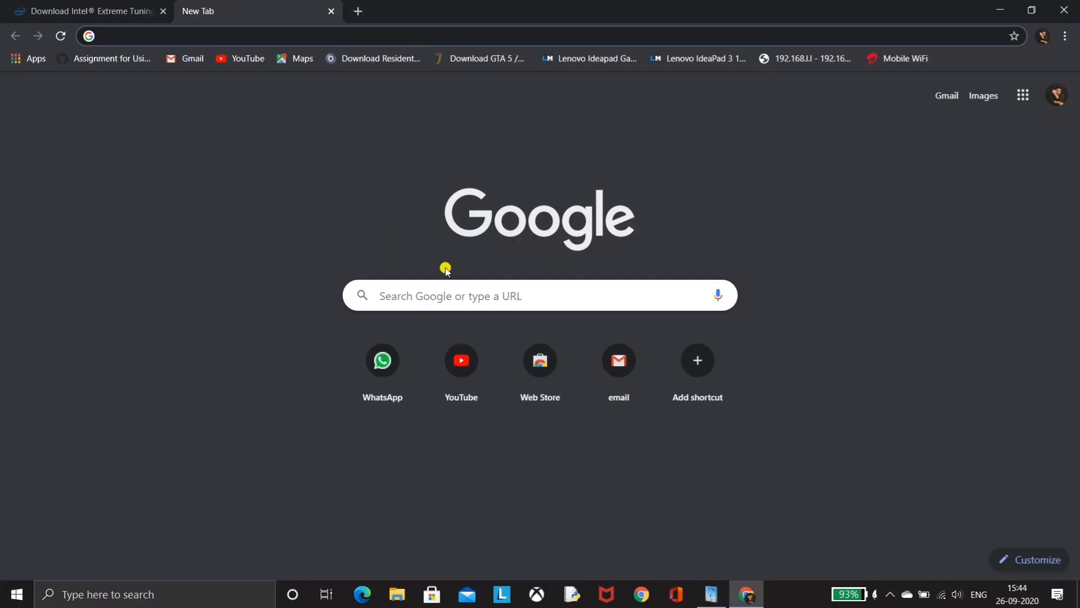
In a new Chrome tab, search for "throttle stop download" and open the TechPowerUp ThrottleStop download page.
left_click(449, 281)
type("thro")
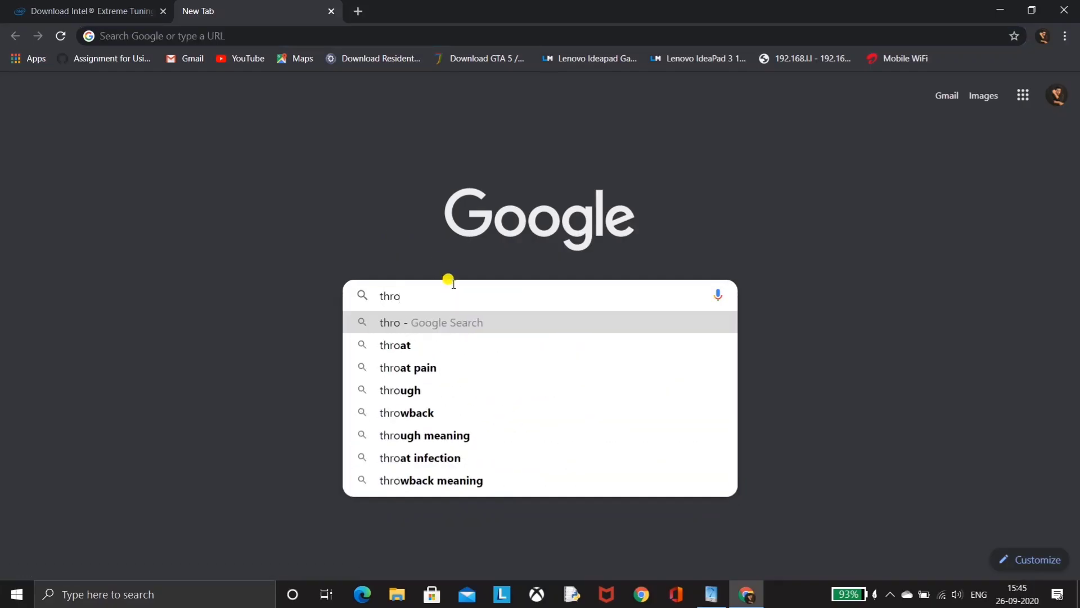
type("t")
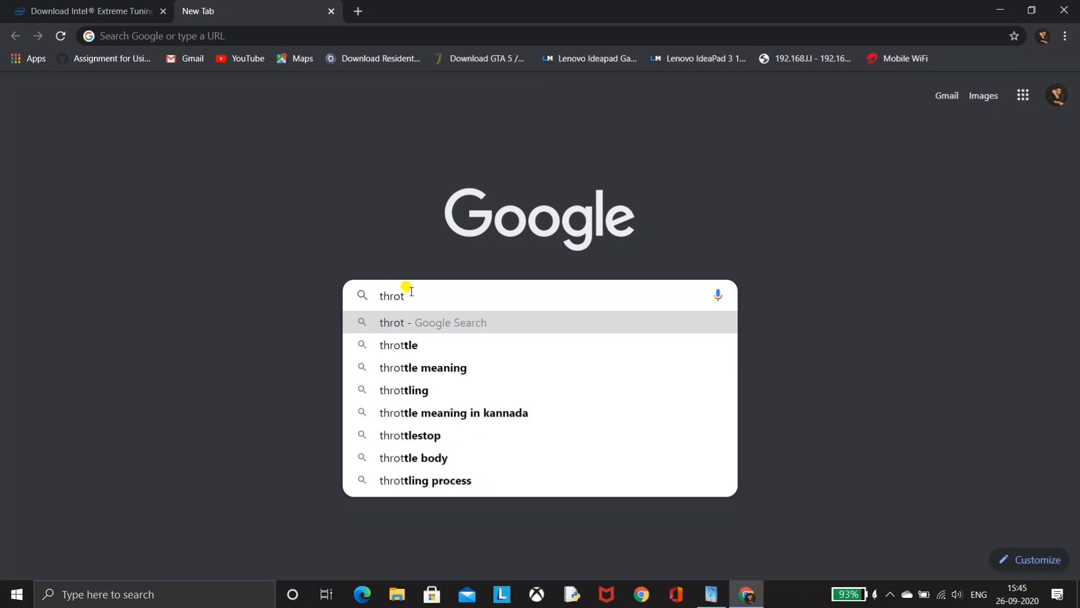
type("tle sto[")
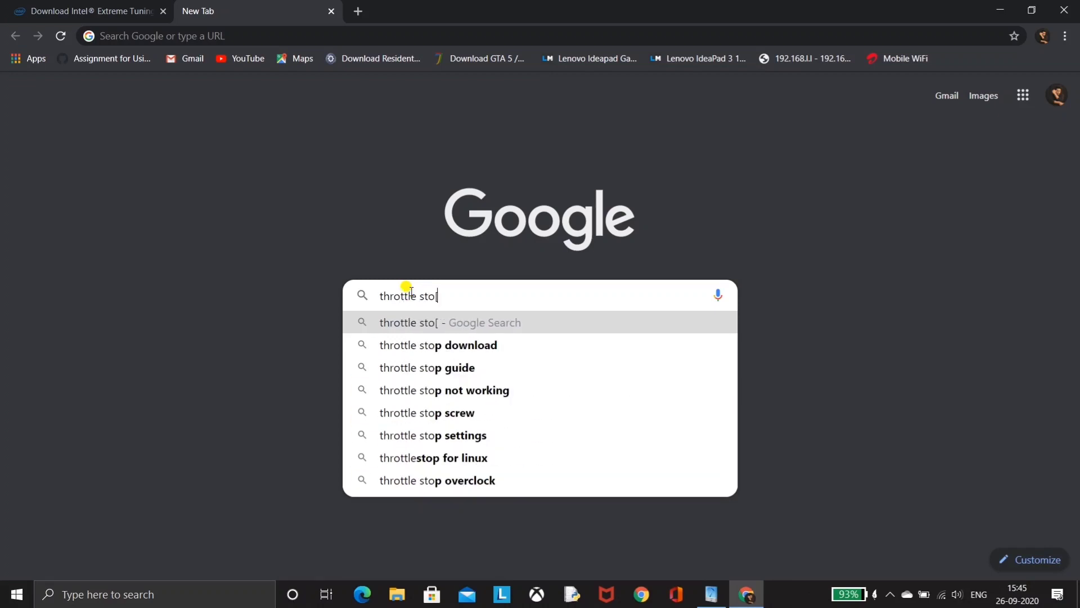
left_click(375, 344)
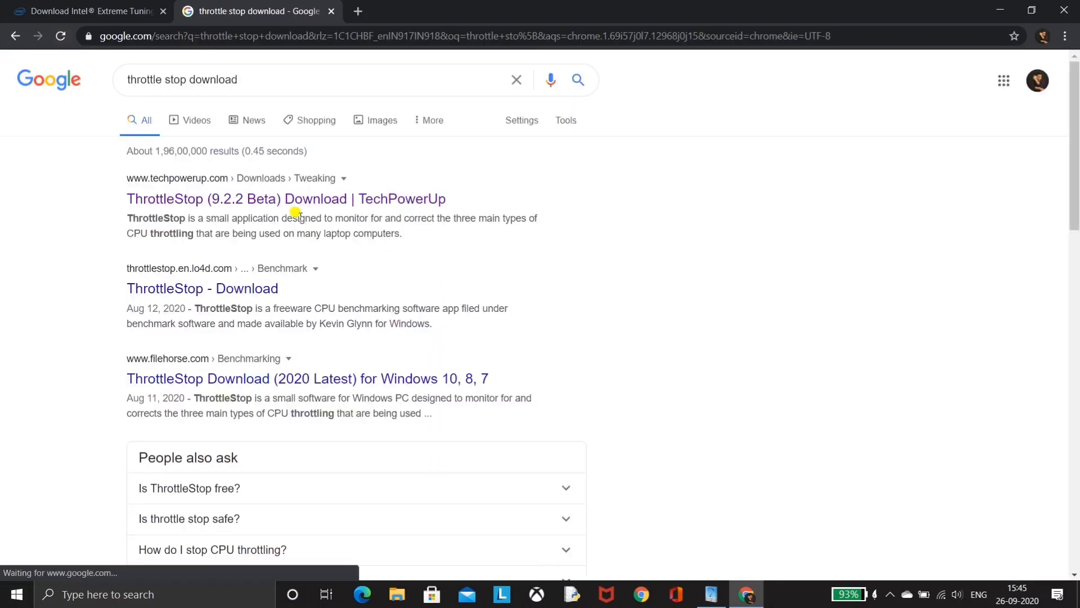
left_click(287, 201)
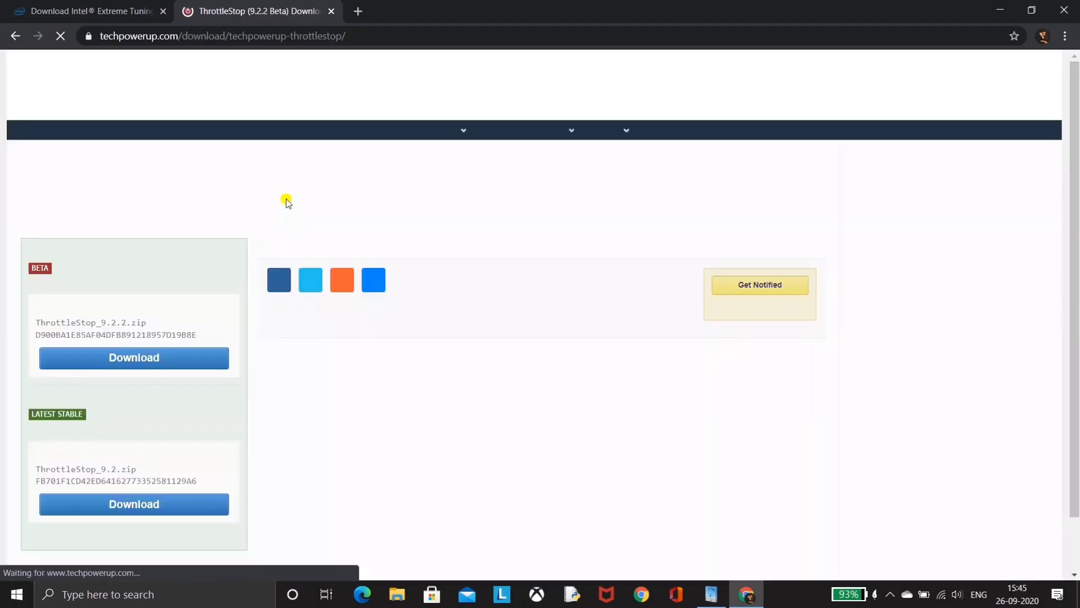
scroll(191, 281, "down", 1)
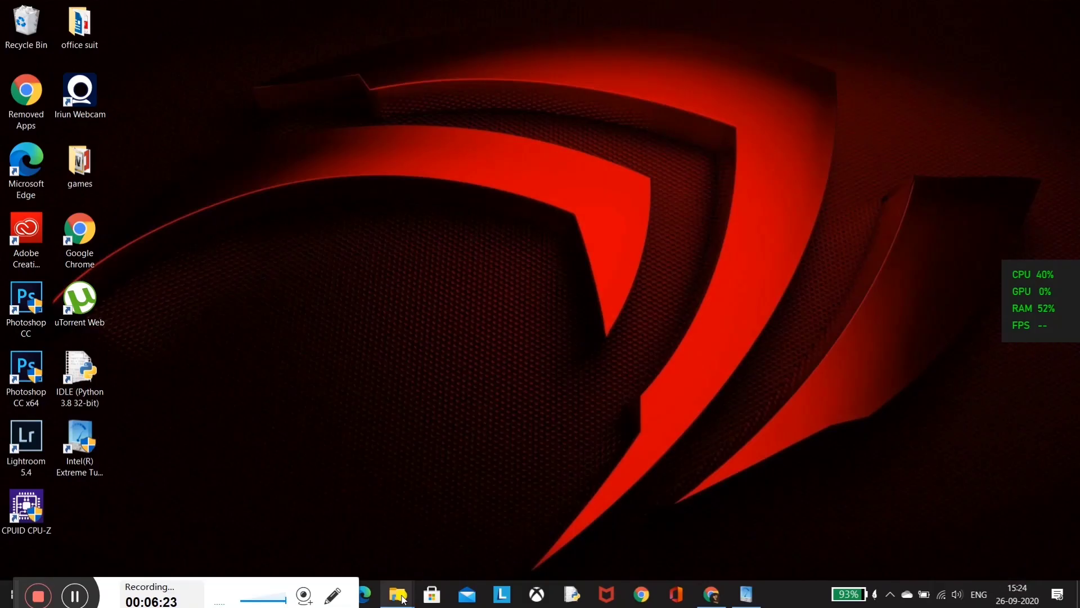
Launch ThrottleStop from the ThrottleStop_9.2 folder and minimize the folder window.
mouse_move(426, 596)
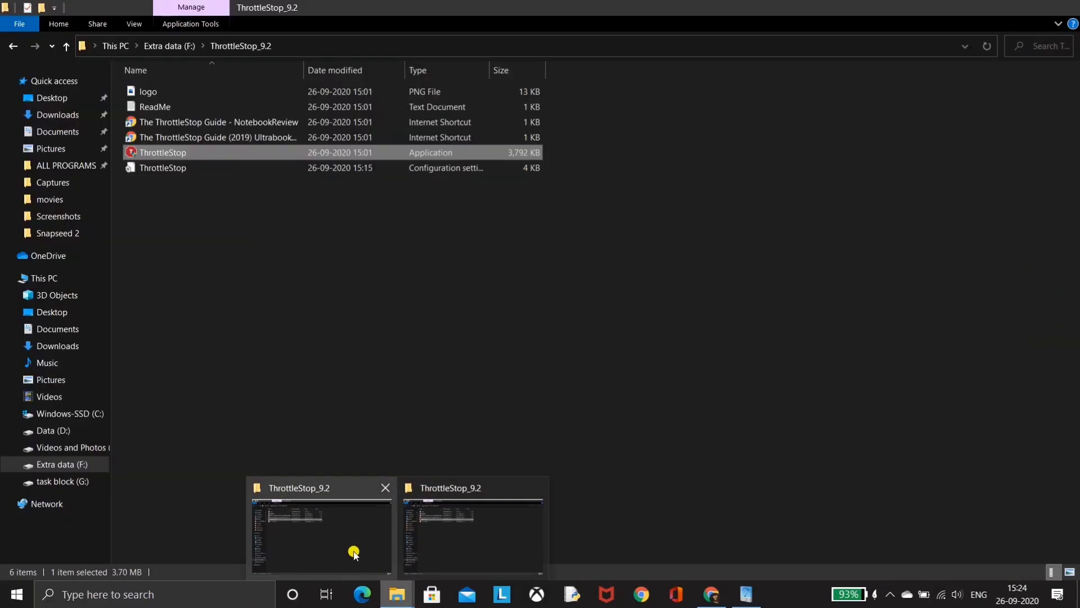
left_click(355, 552)
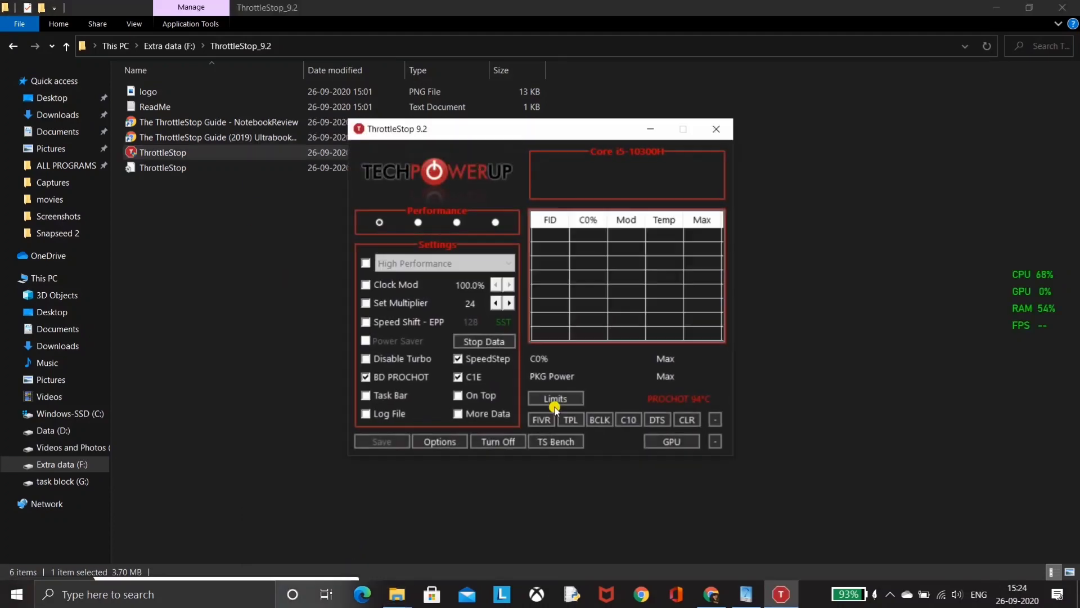
left_click(1000, 5)
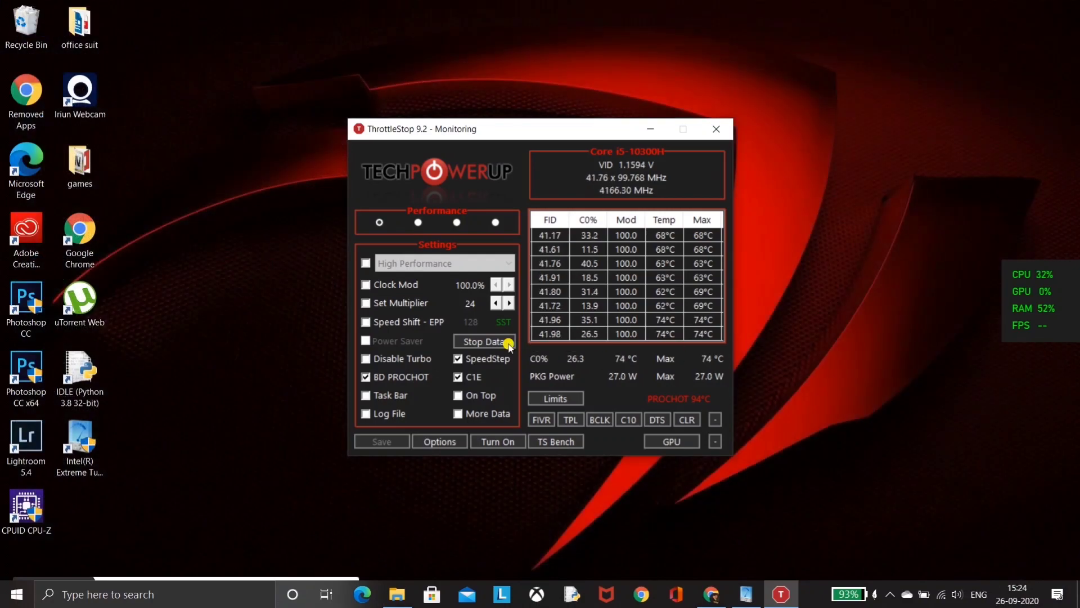
In the FIVR controls, set the CPU Core offset voltage to -125.0 mV with adjustable voltage unlocked, and apply it.
left_click(539, 420)
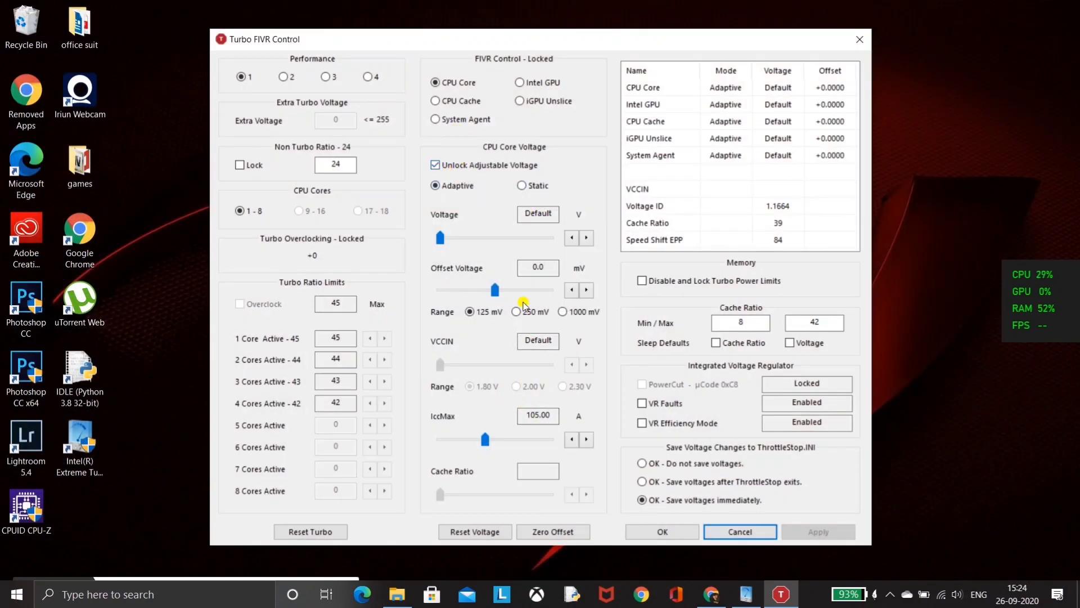
left_click(462, 291)
left_click_drag(451, 292, 441, 291)
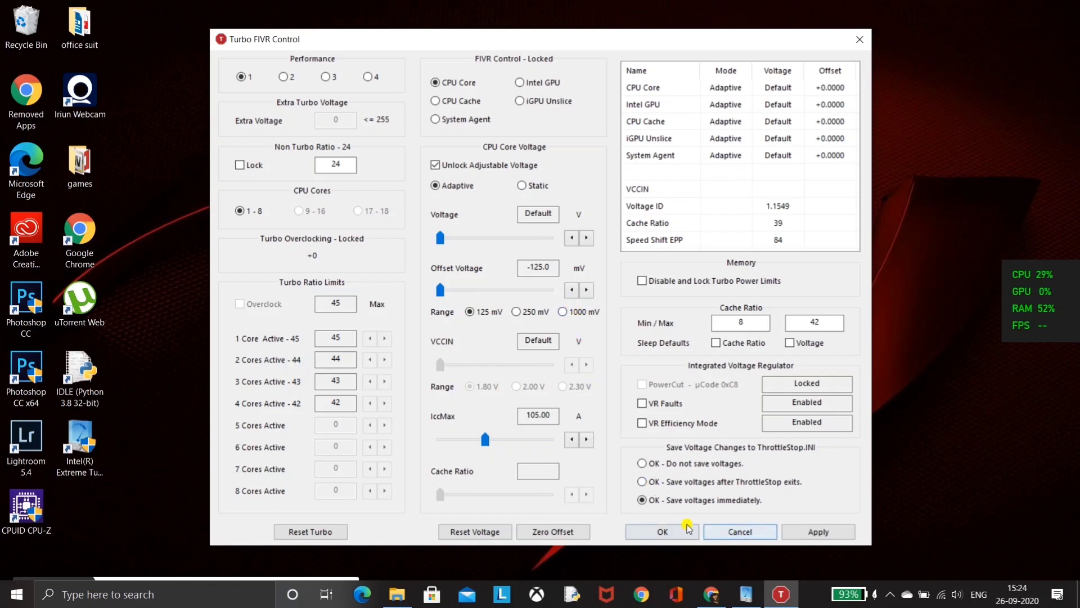
left_click(817, 533)
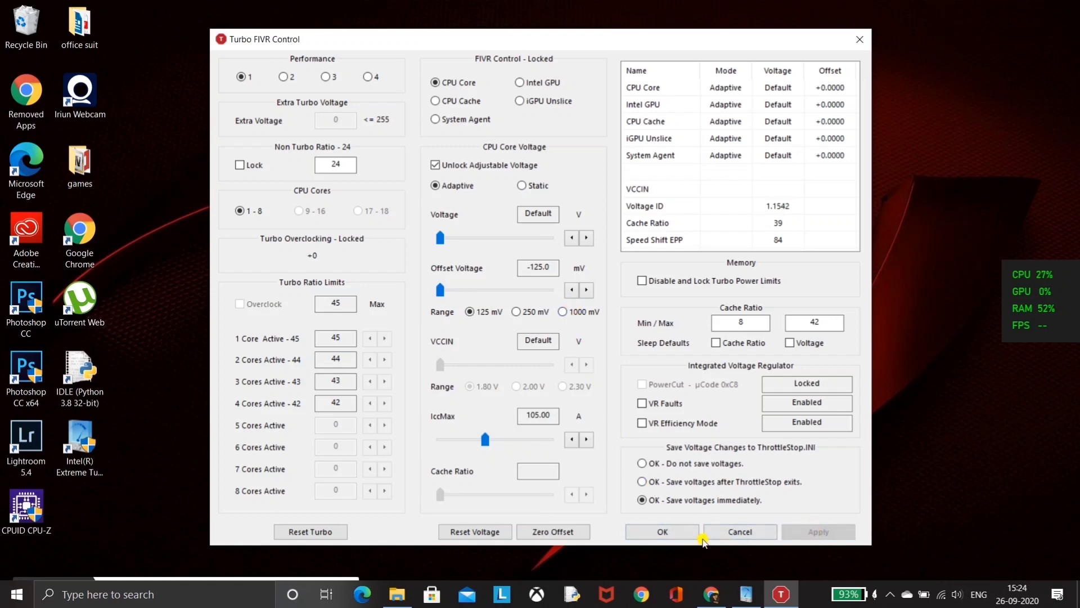
left_click(663, 532)
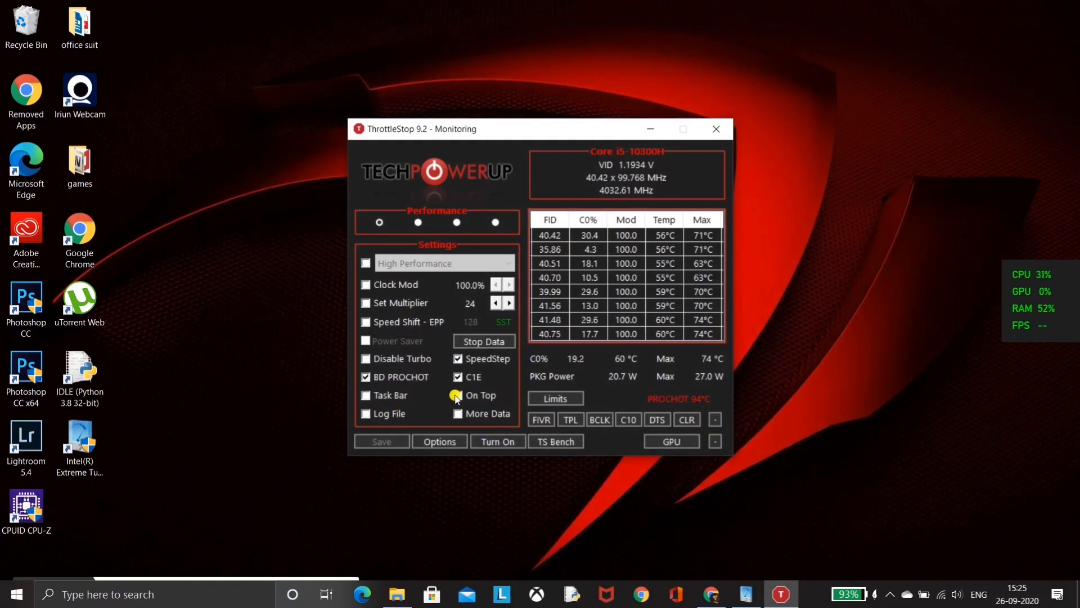
Minimize ThrottleStop, switch to Intel Extreme Tuning Utility and start the 5-minute CPU Stress Test.
left_click(651, 129)
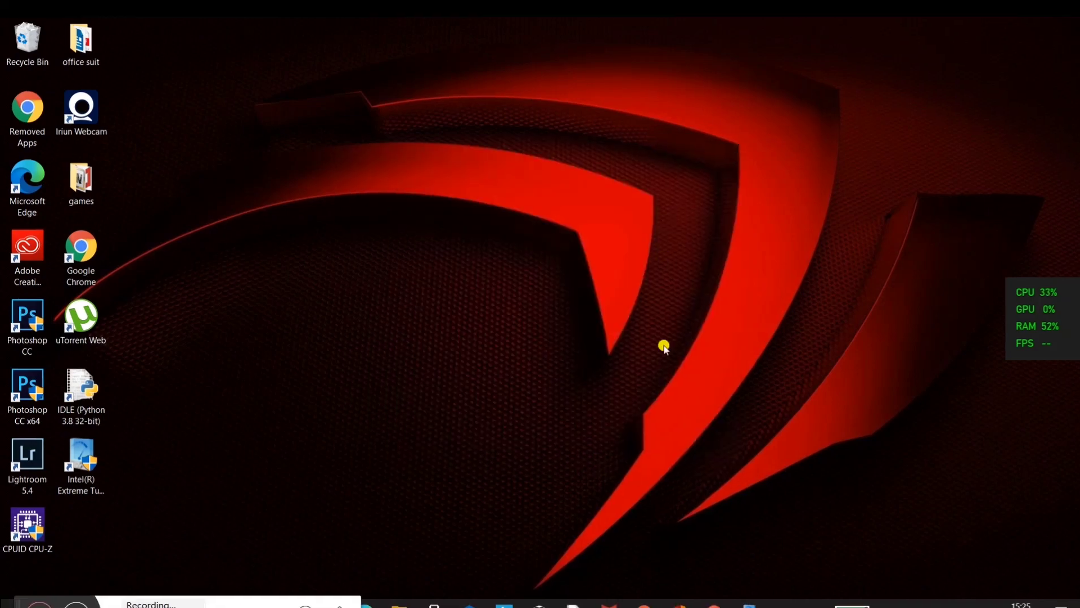
left_click(749, 605)
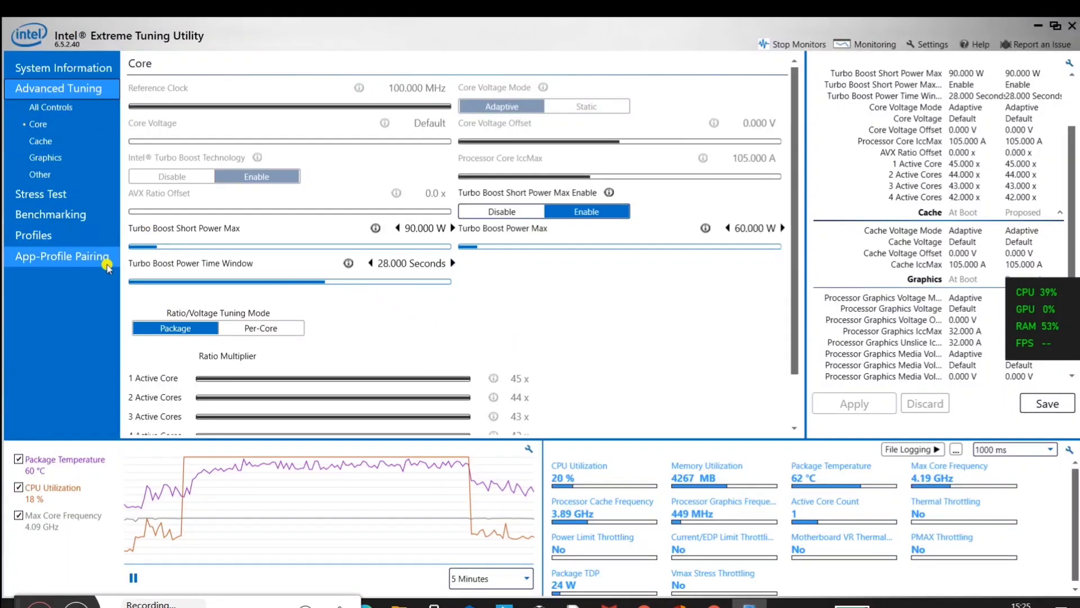
left_click(23, 194)
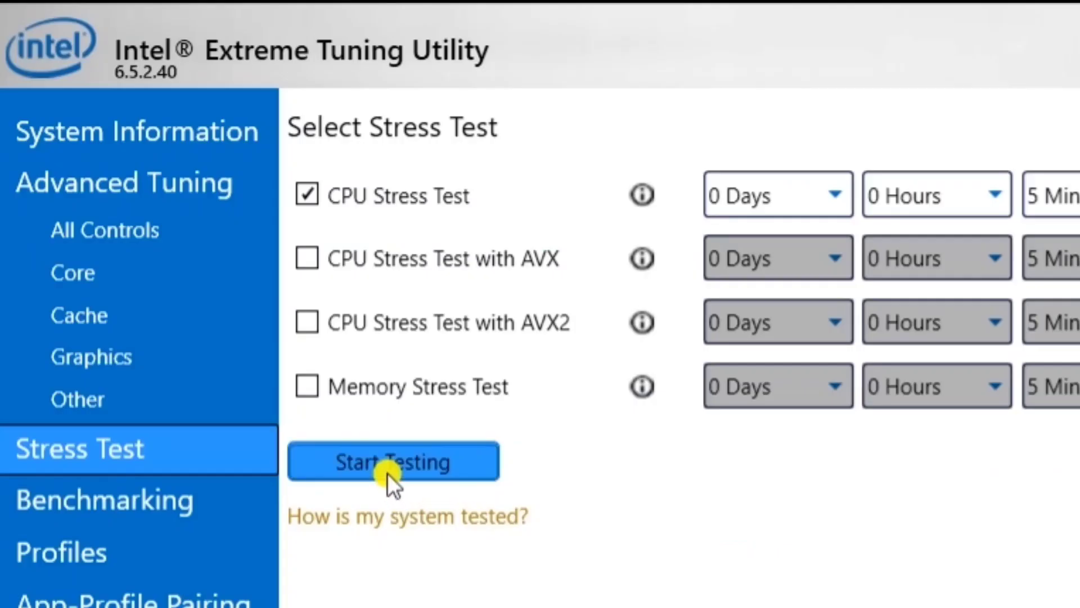
left_click(163, 204)
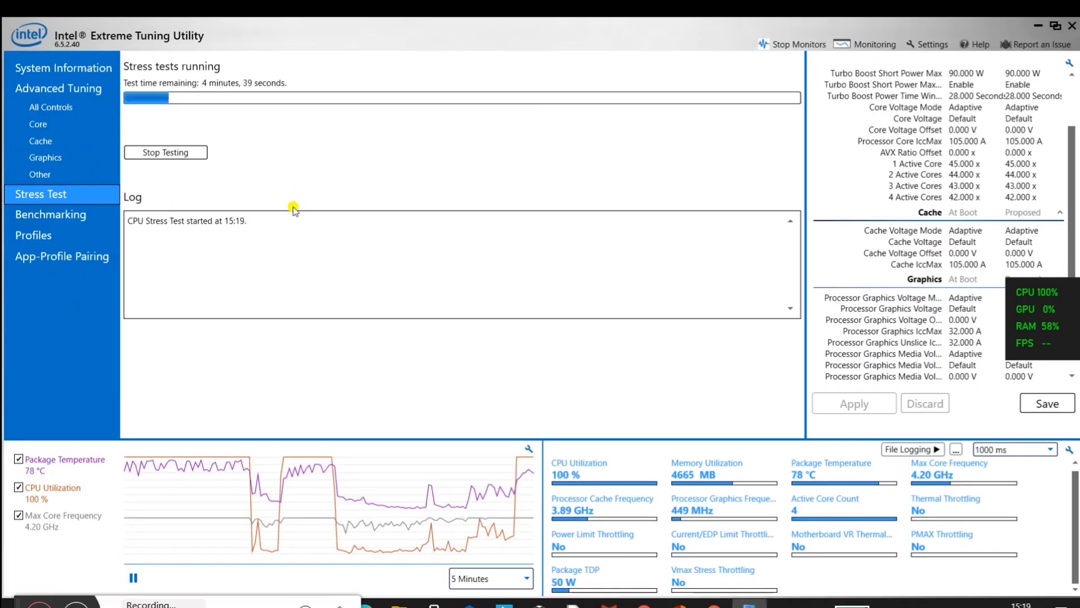
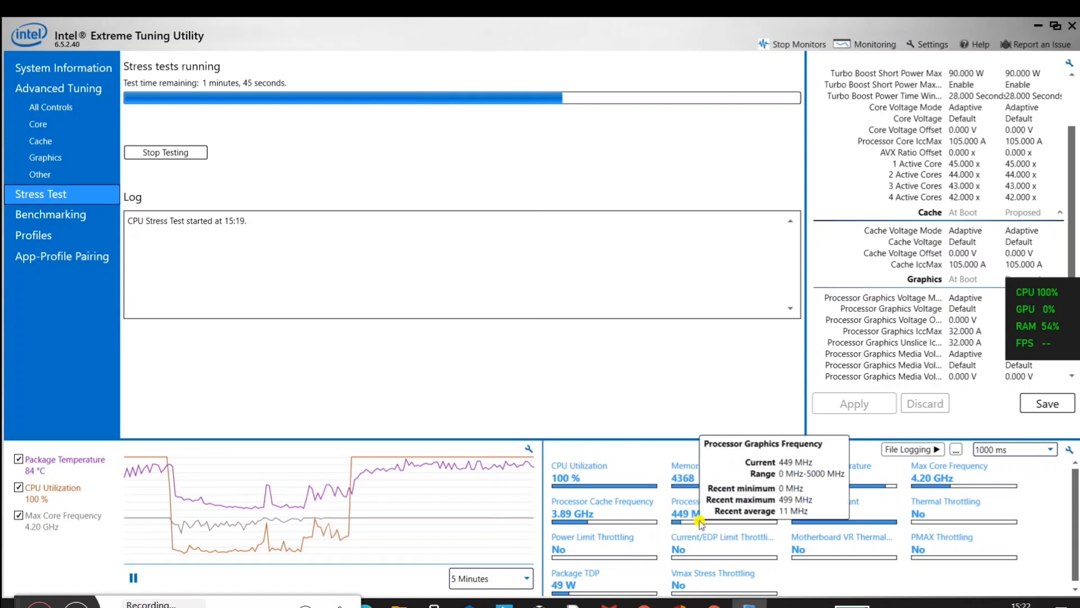
Examine the package temperature and CPU utilization readings and graph while the stress test runs.
mouse_move(836, 489)
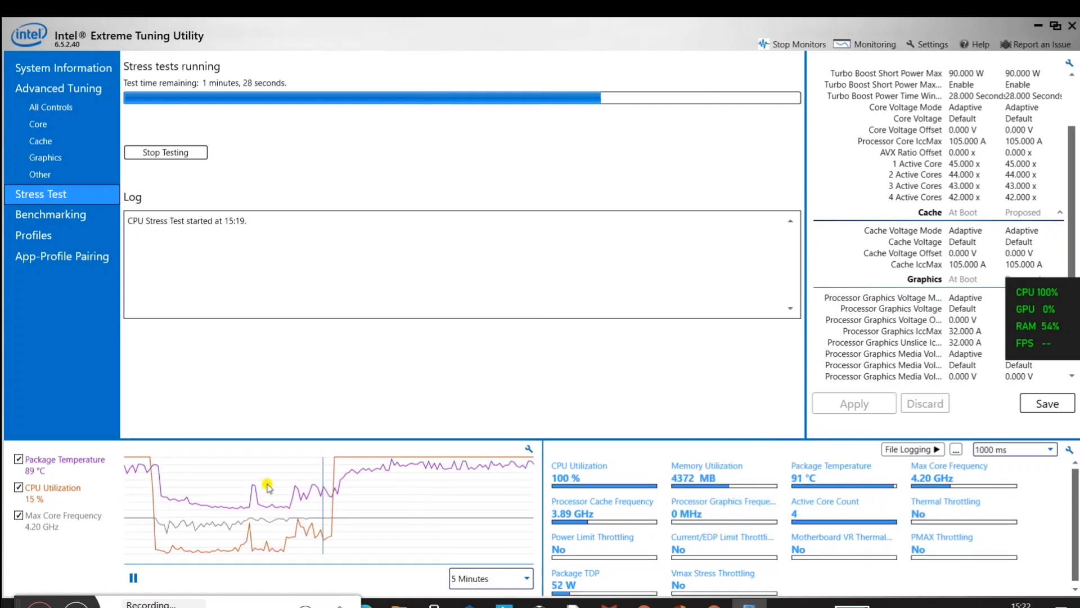
mouse_move(43, 472)
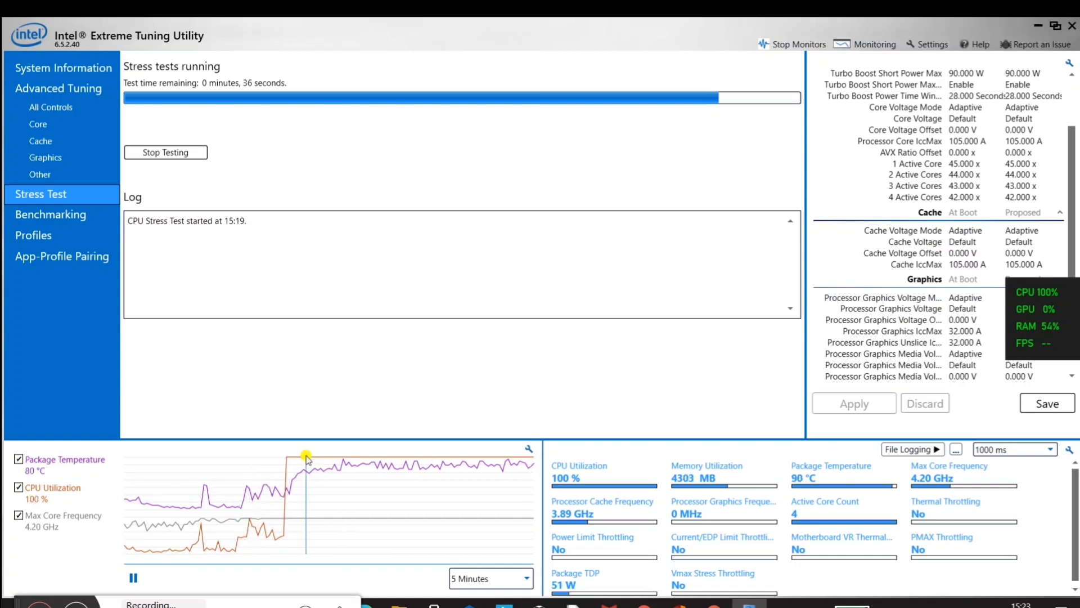
left_click(77, 469)
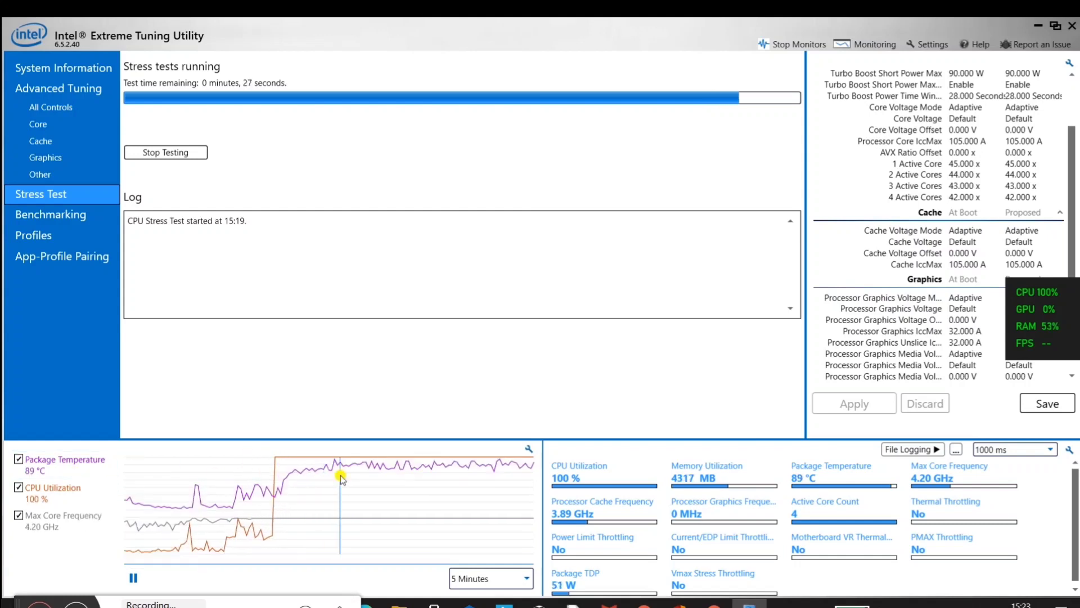